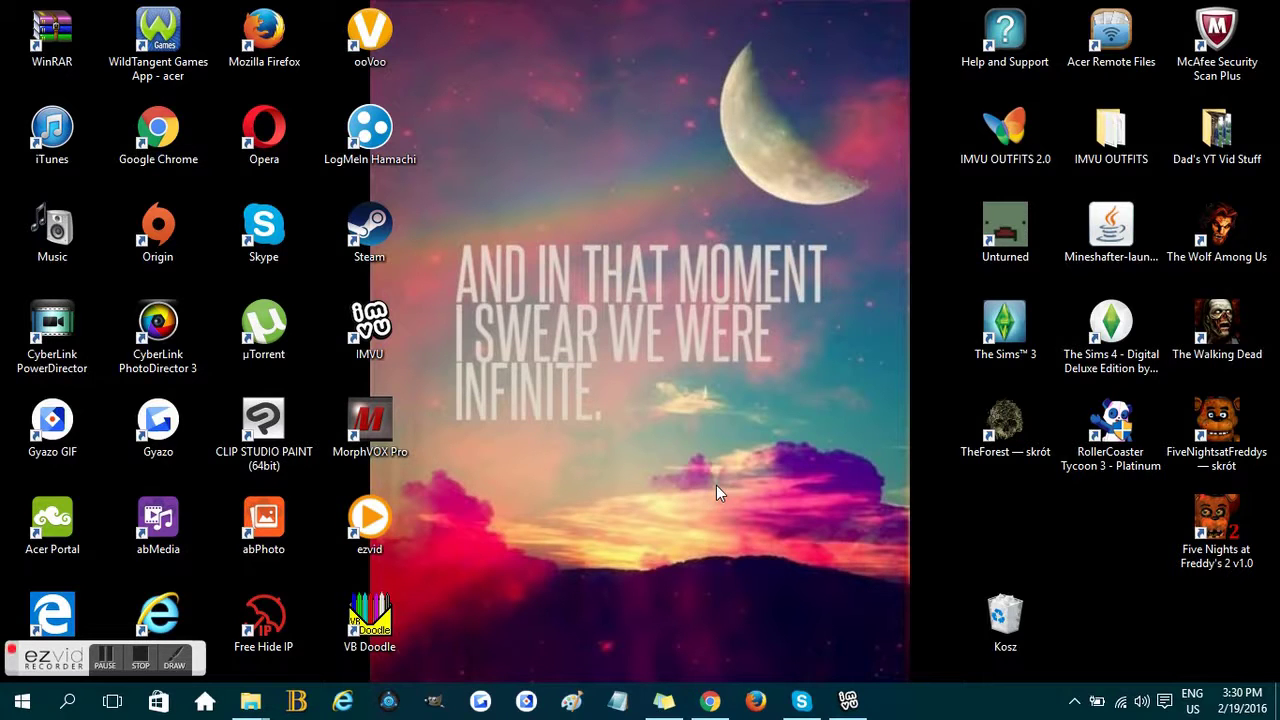
# Return to the dafont page in the browser and download the Luna font.
pyautogui.click(710, 700)
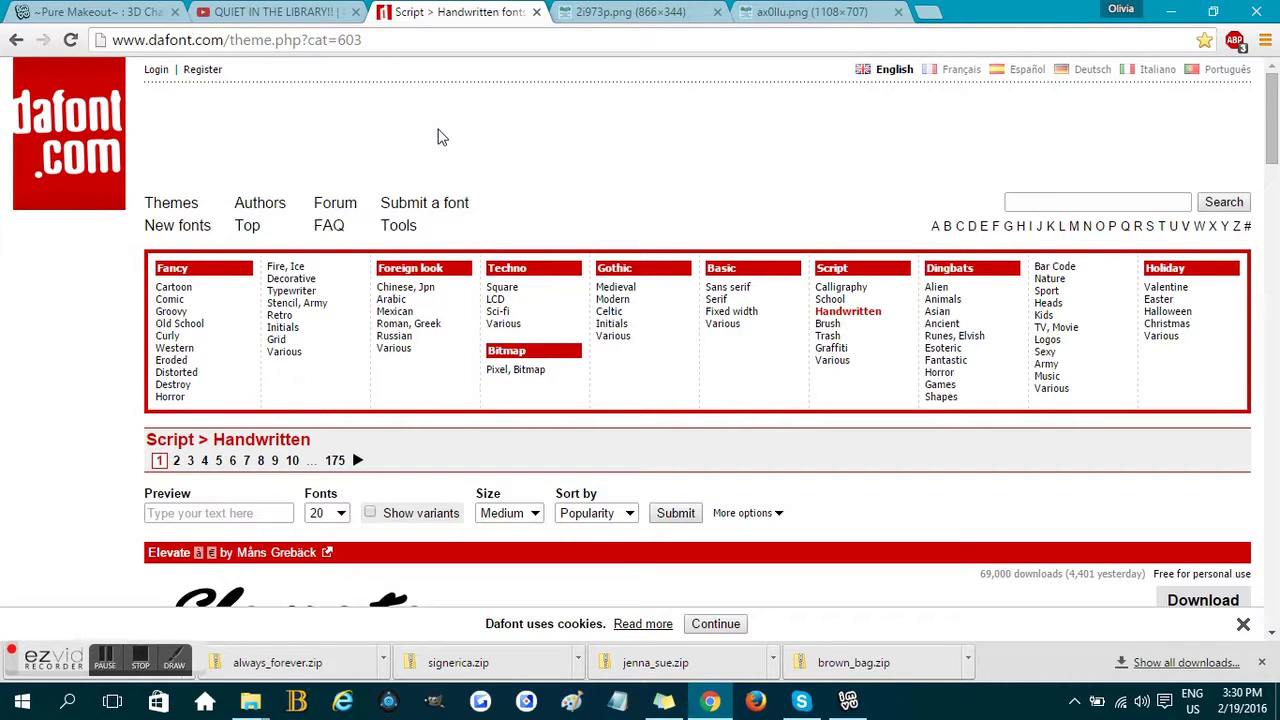
pyautogui.scroll(-6, 437, 134)
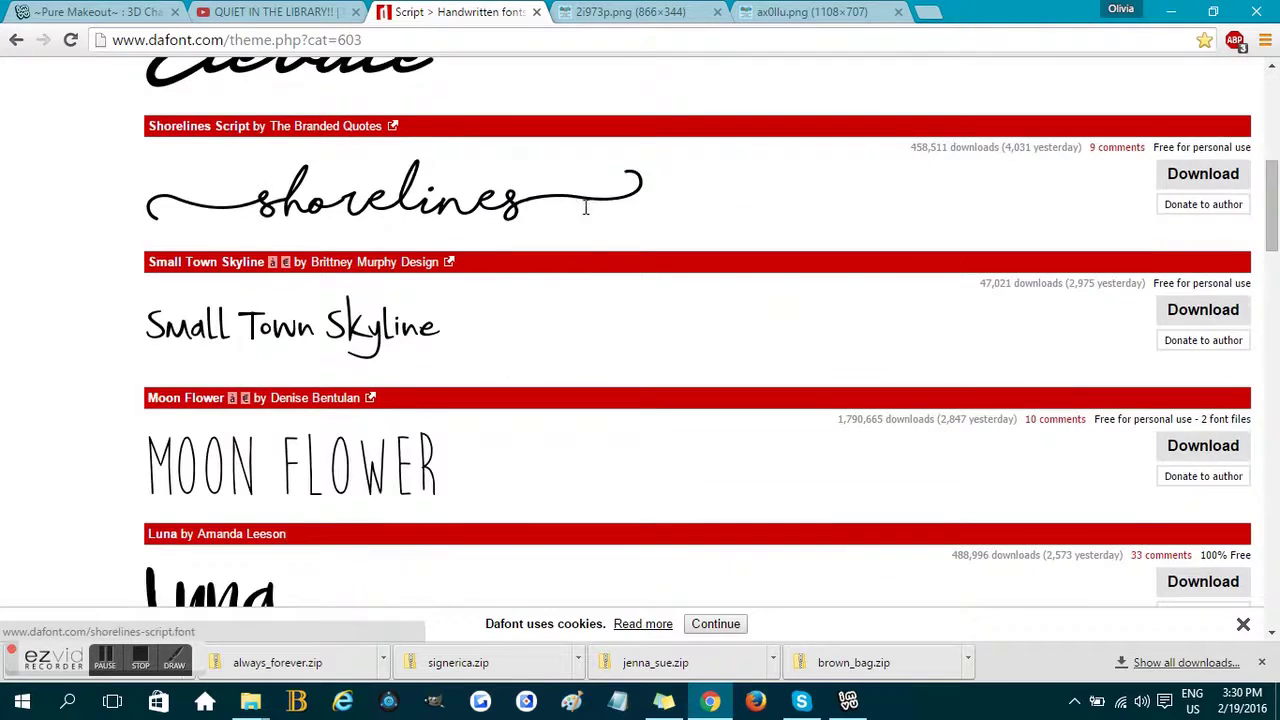
pyautogui.scroll(4, 586, 210)
pyautogui.scroll(-5, 531, 260)
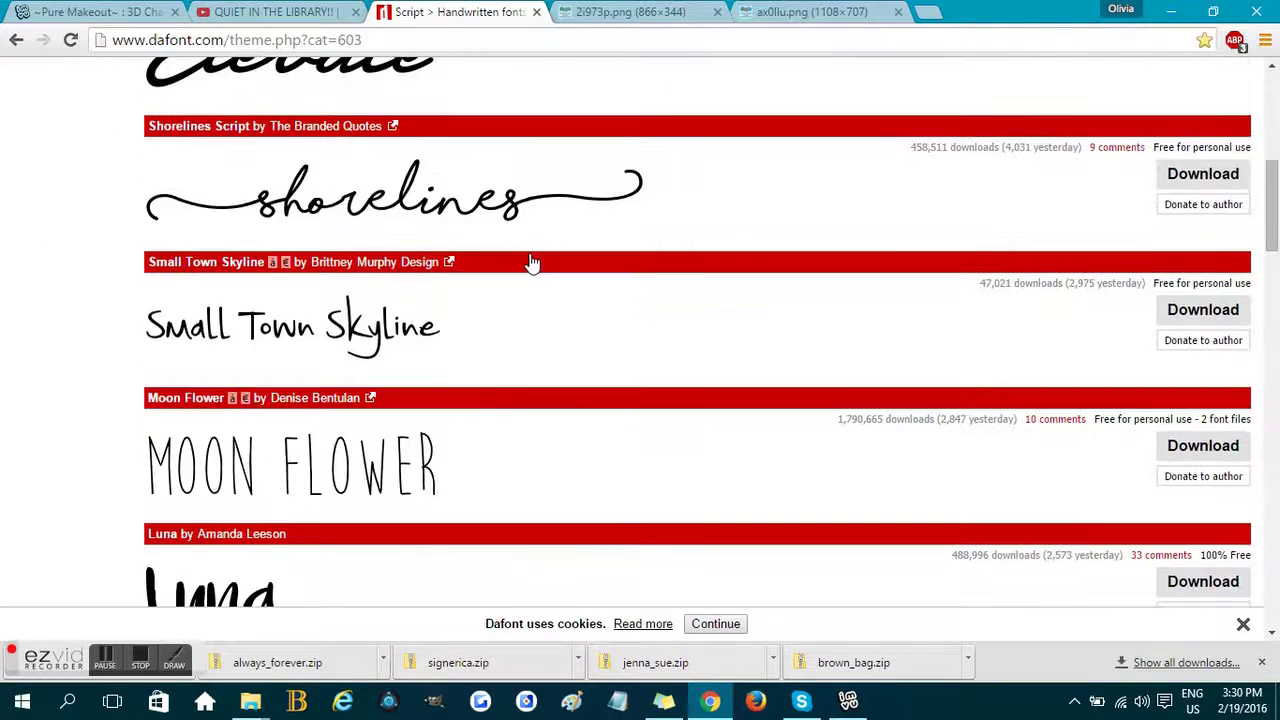
pyautogui.scroll(-2, 531, 262)
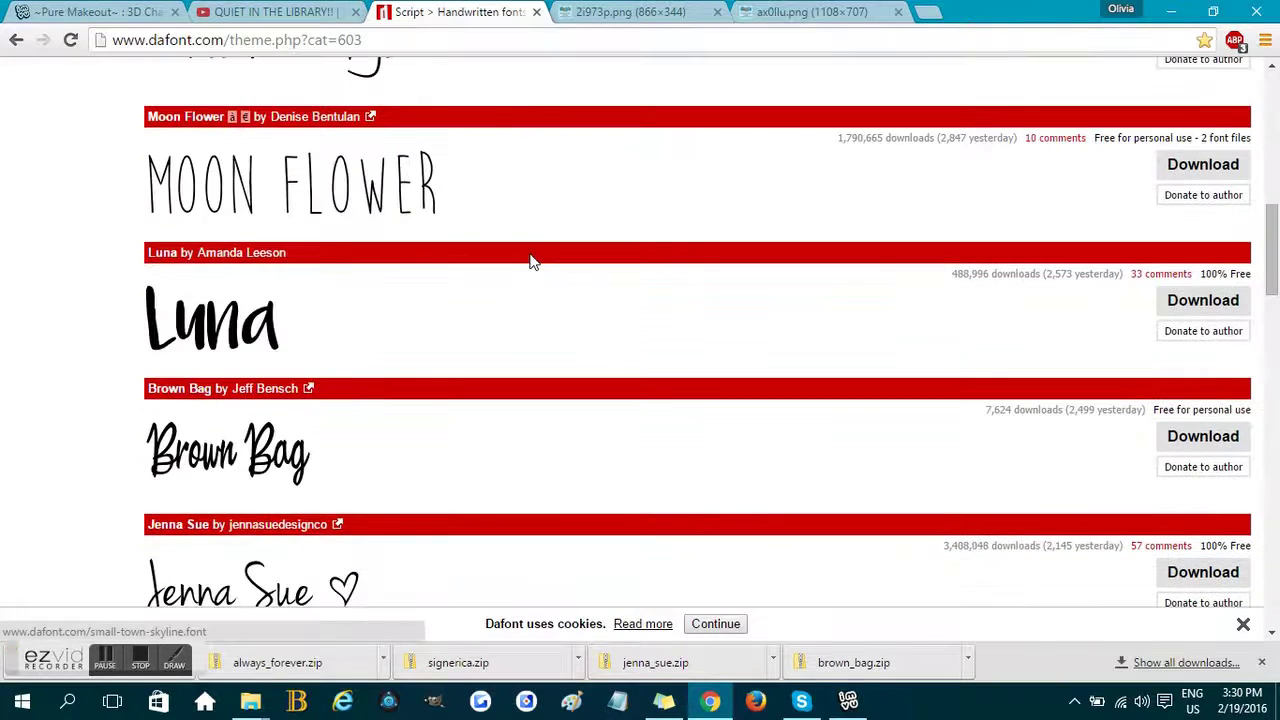
pyautogui.click(1174, 300)
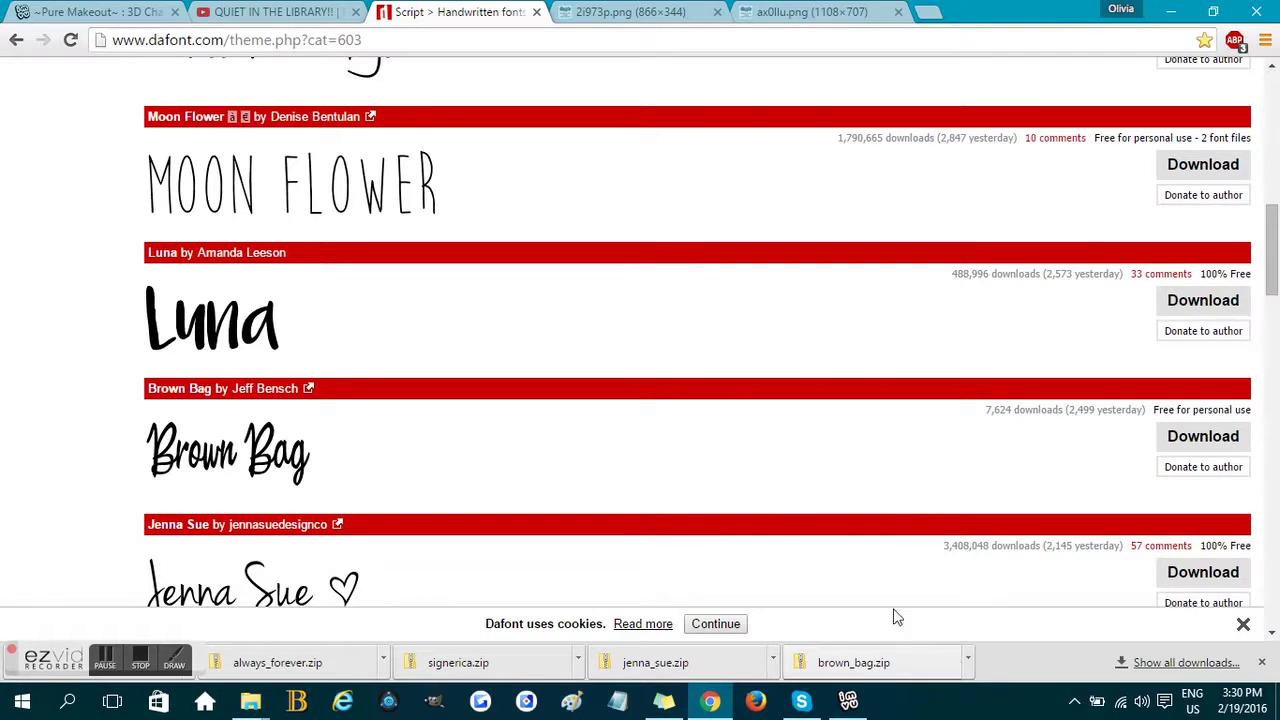
pyautogui.scroll(5, 800, 497)
pyautogui.scroll(3, 657, 571)
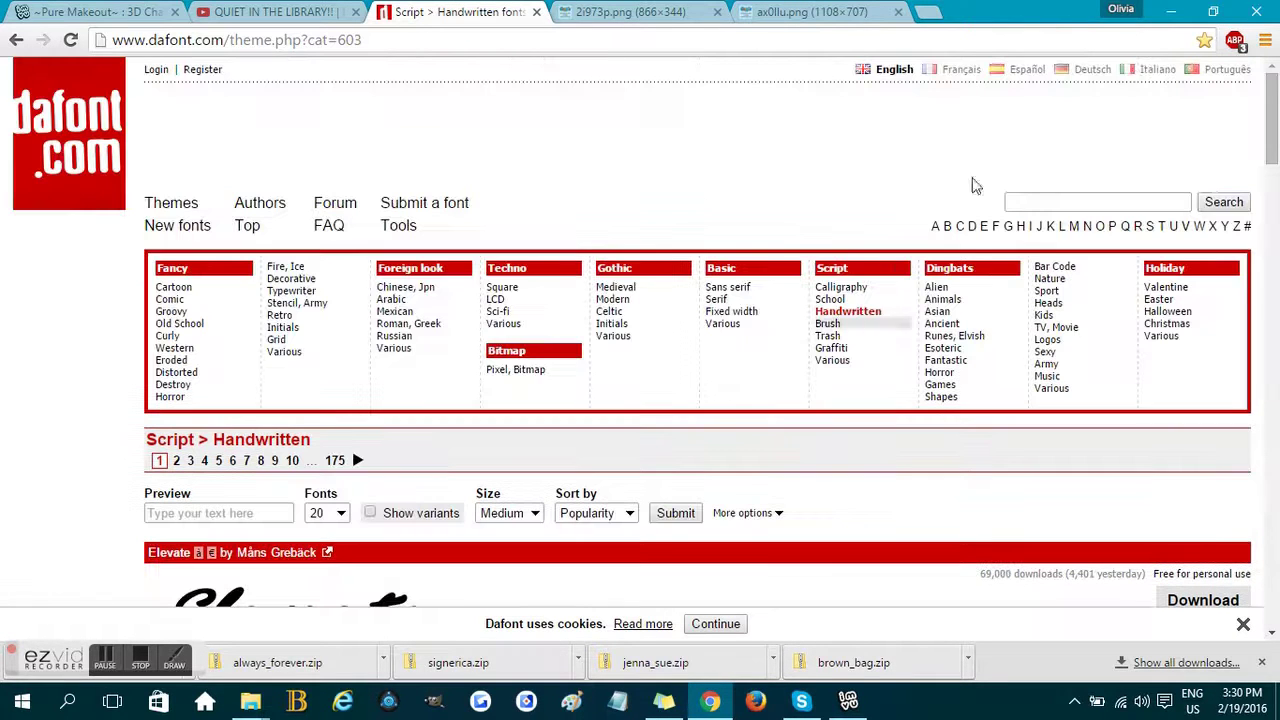
# Minimise the browser and go from Ten komputer into Packard Bell (C:) > Windows.
pyautogui.click(1170, 11)
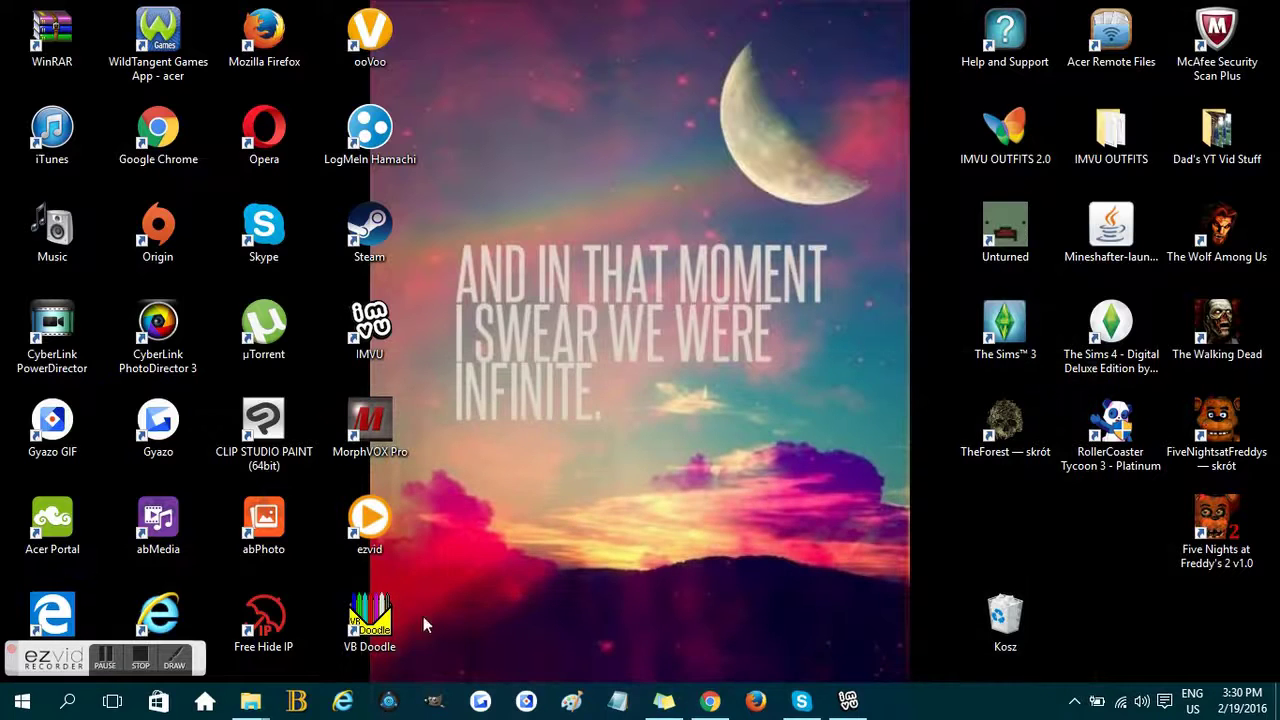
pyautogui.moveTo(272, 706)
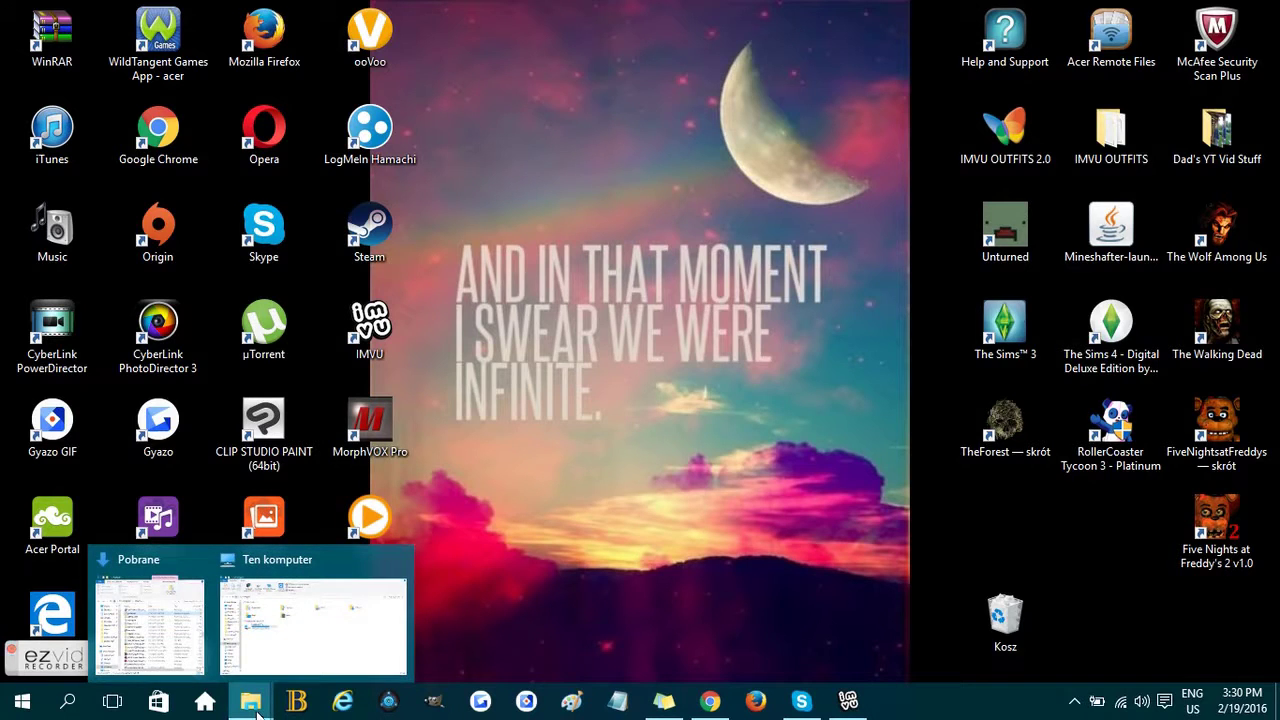
pyautogui.click(314, 646)
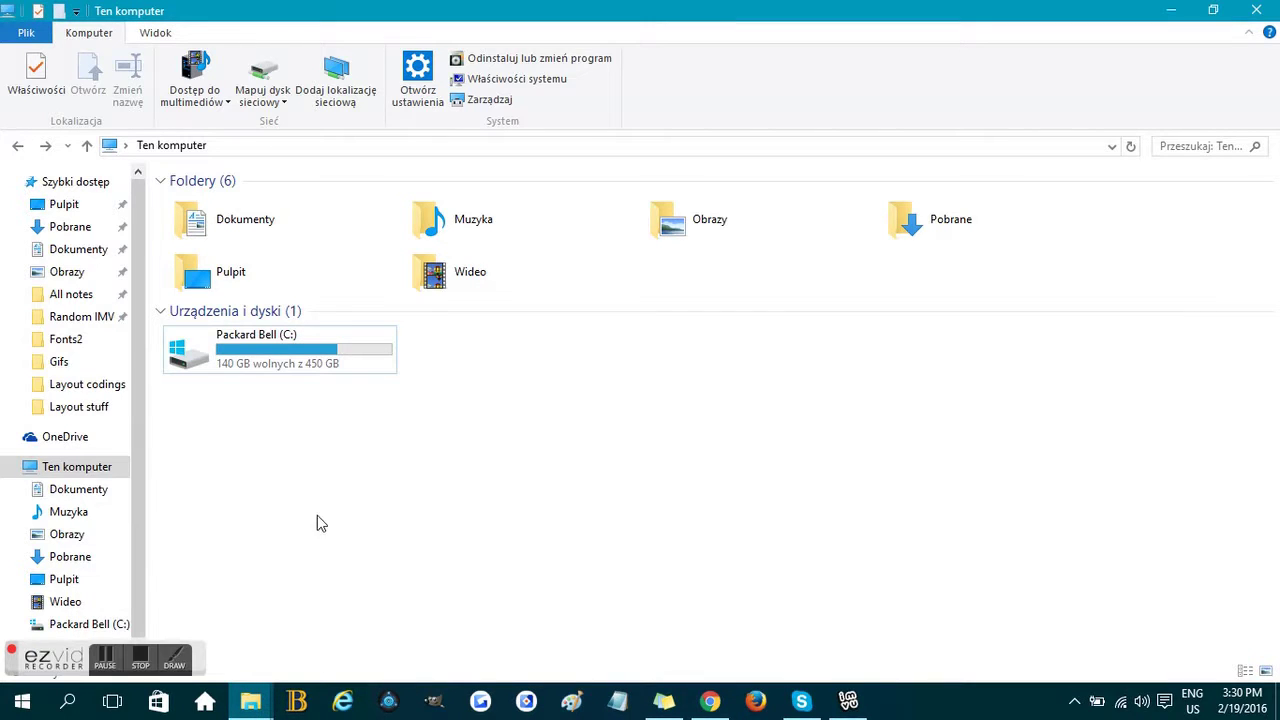
pyautogui.moveTo(251, 700)
pyautogui.doubleClick(280, 352)
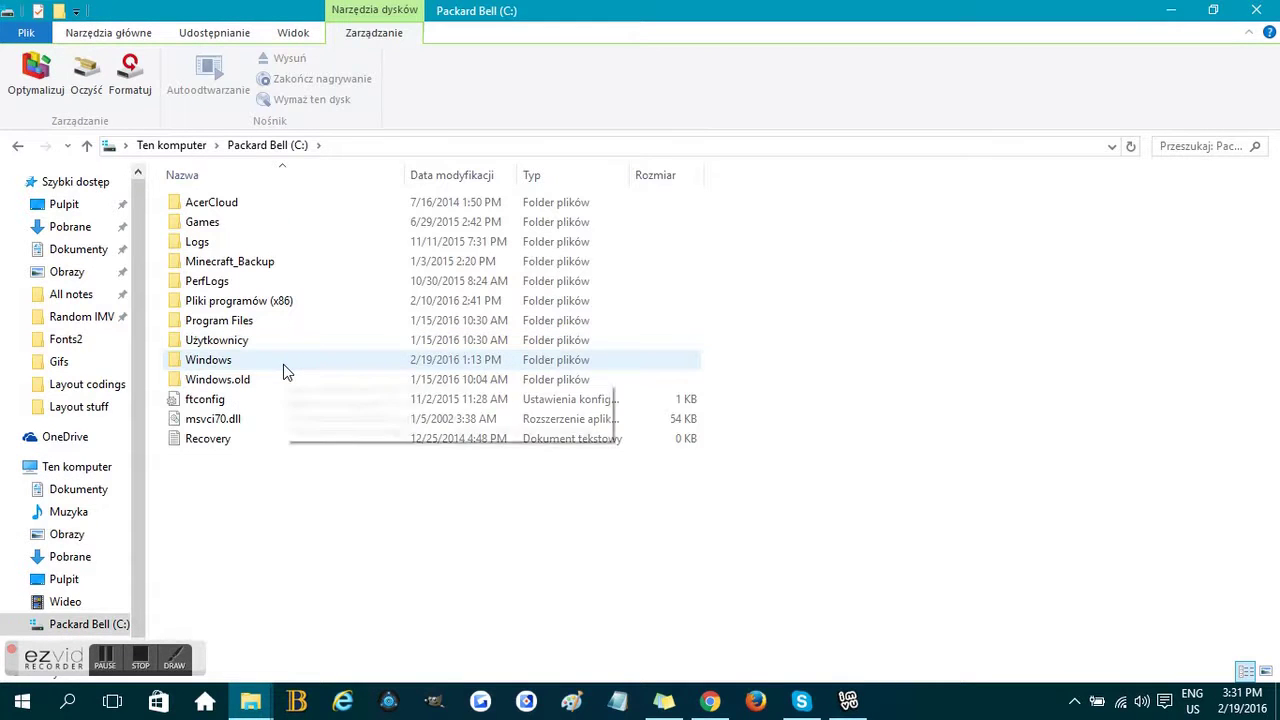
pyautogui.doubleClick(283, 364)
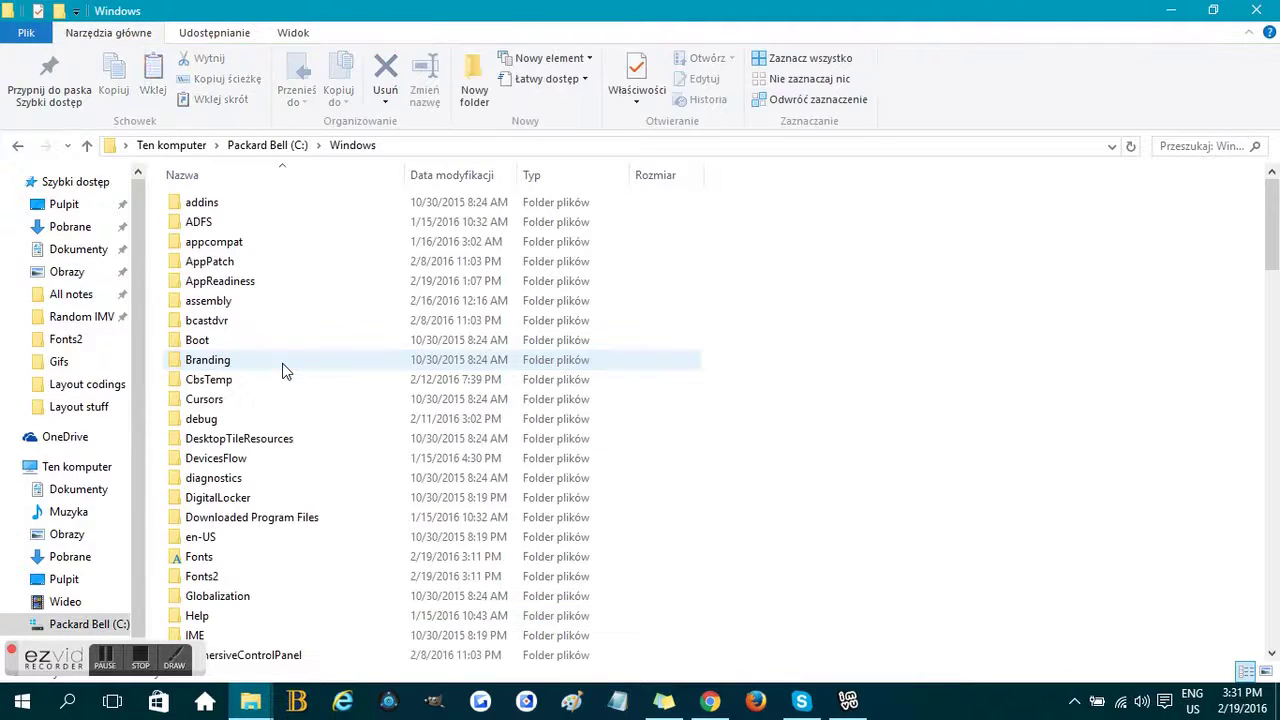
# Open the Fonts2 folder, listing fonts such as A little sunshine and alienleague.
pyautogui.scroll(-11, 282, 366)
pyautogui.scroll(4, 298, 355)
pyautogui.scroll(3, 300, 352)
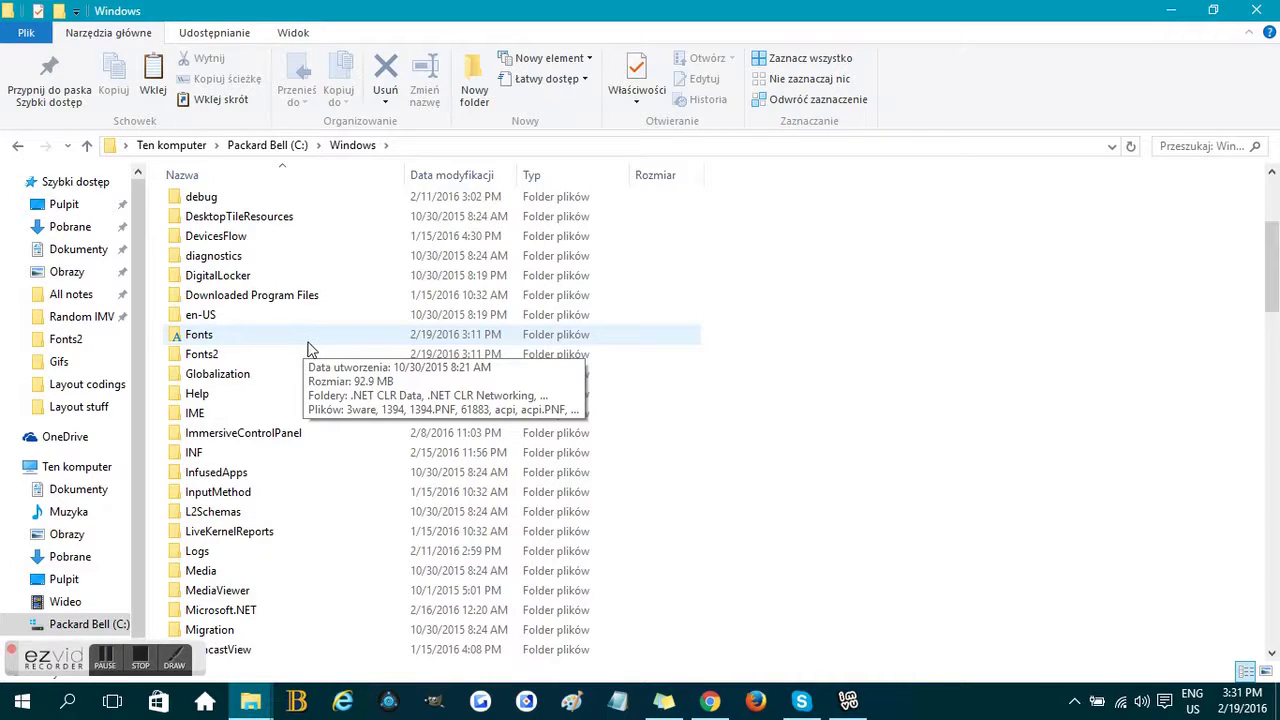
pyautogui.moveTo(238, 366)
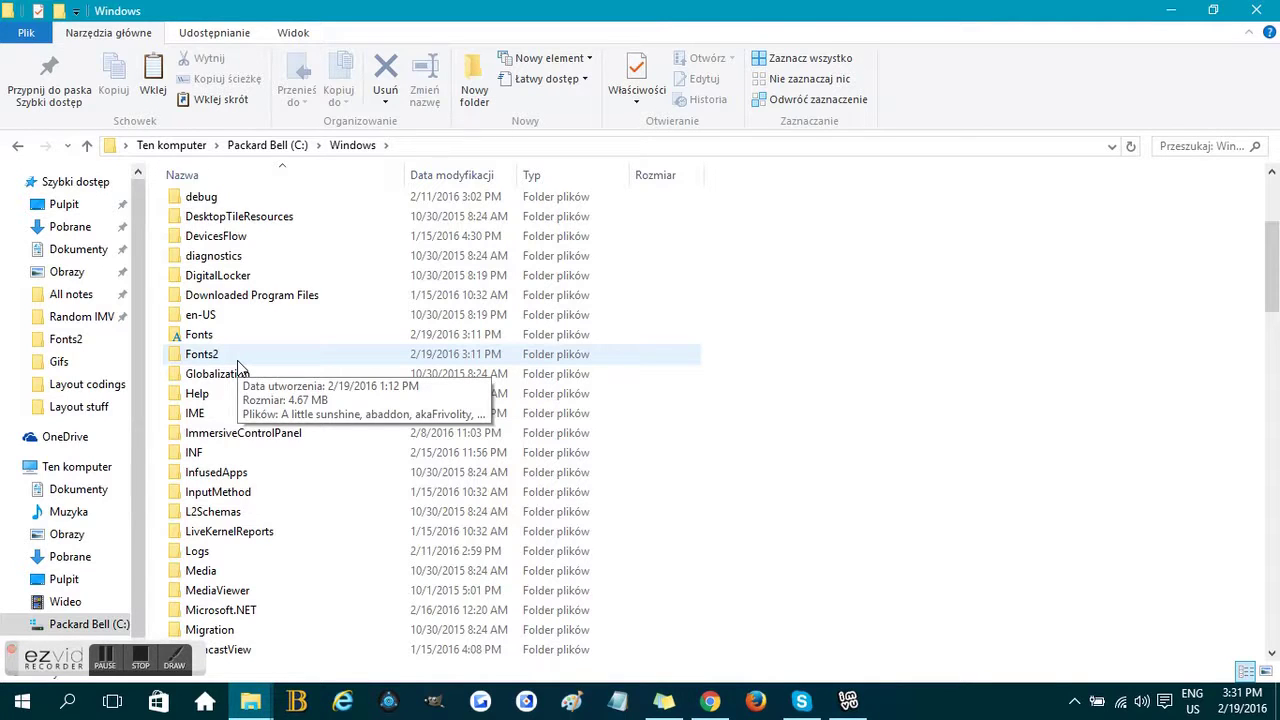
pyautogui.doubleClick(237, 358)
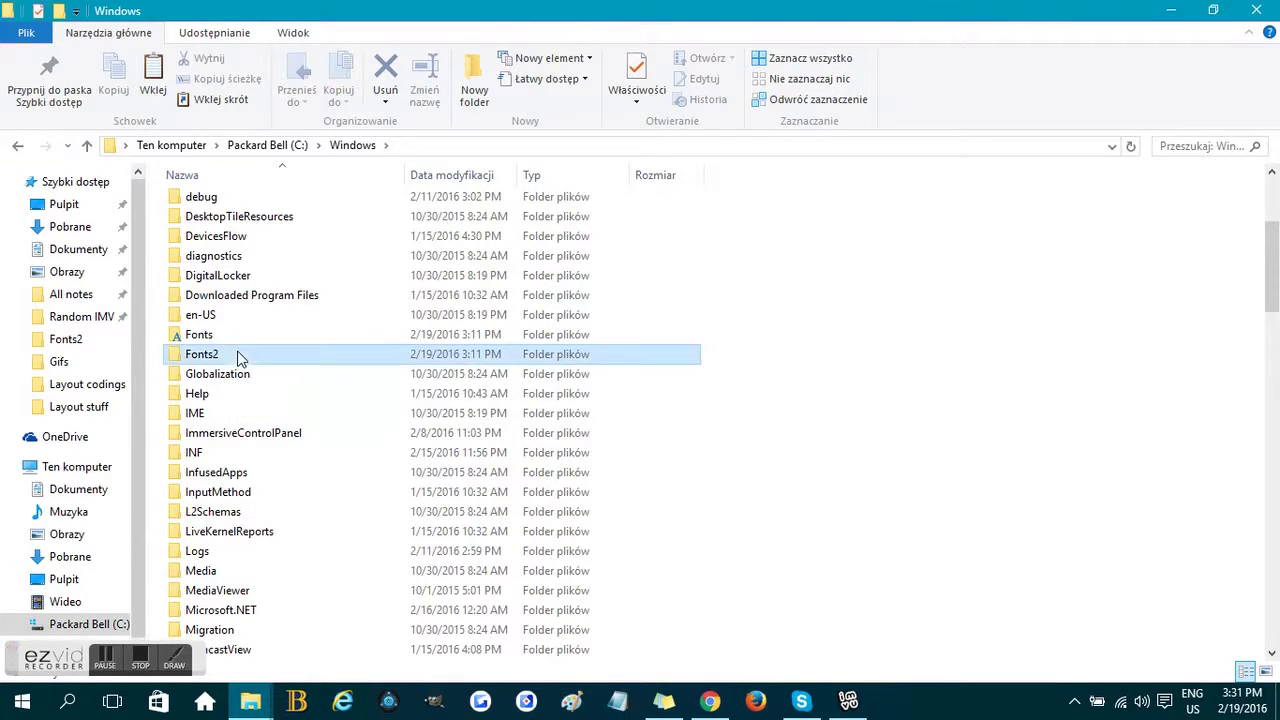
pyautogui.scroll(-10, 377, 380)
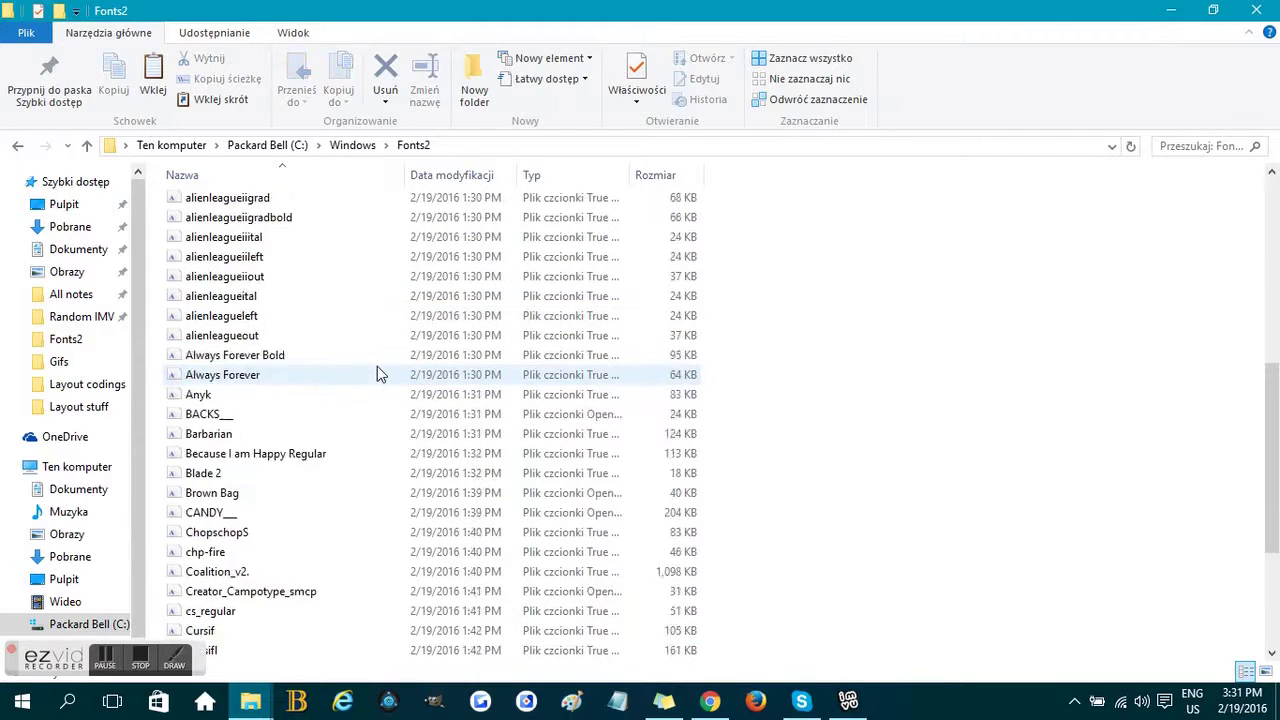
pyautogui.scroll(10, 377, 380)
pyautogui.moveTo(372, 390)
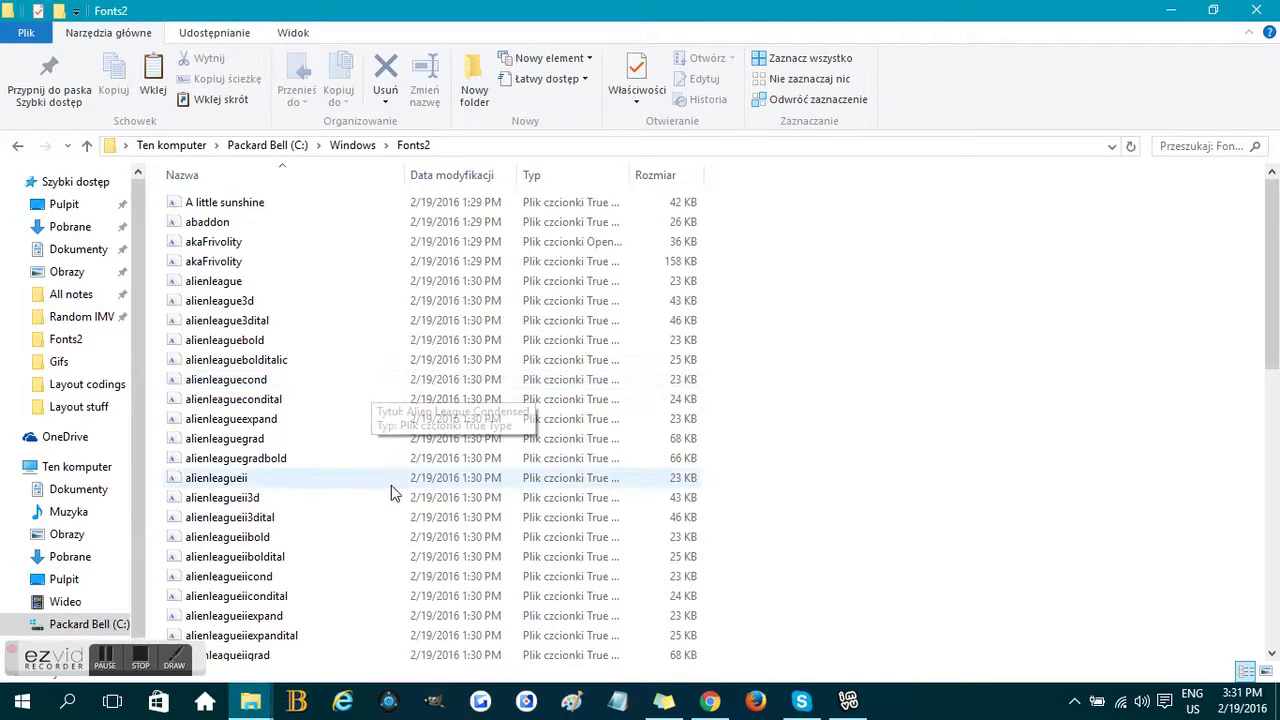
# From Pobrane, drag Gothik Steel out of gothik_steel.zip into Fonts2 and approve the permission prompt.
pyautogui.click(241, 710)
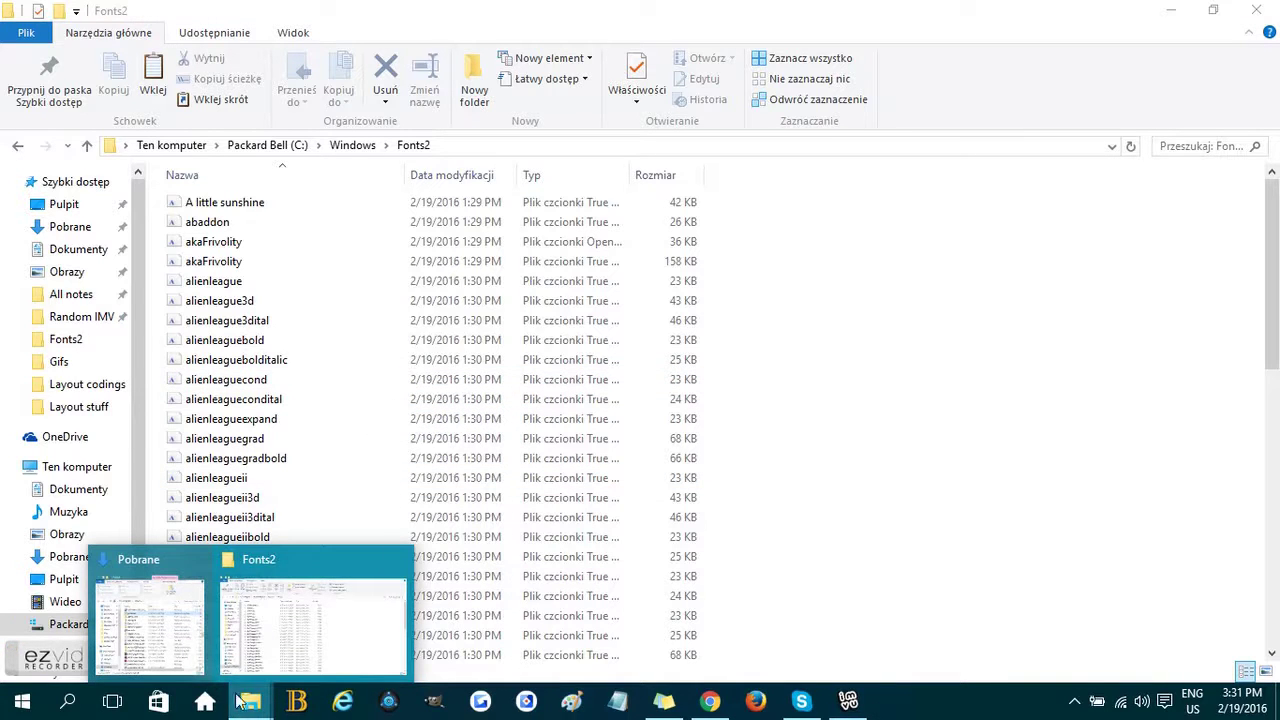
pyautogui.click(160, 612)
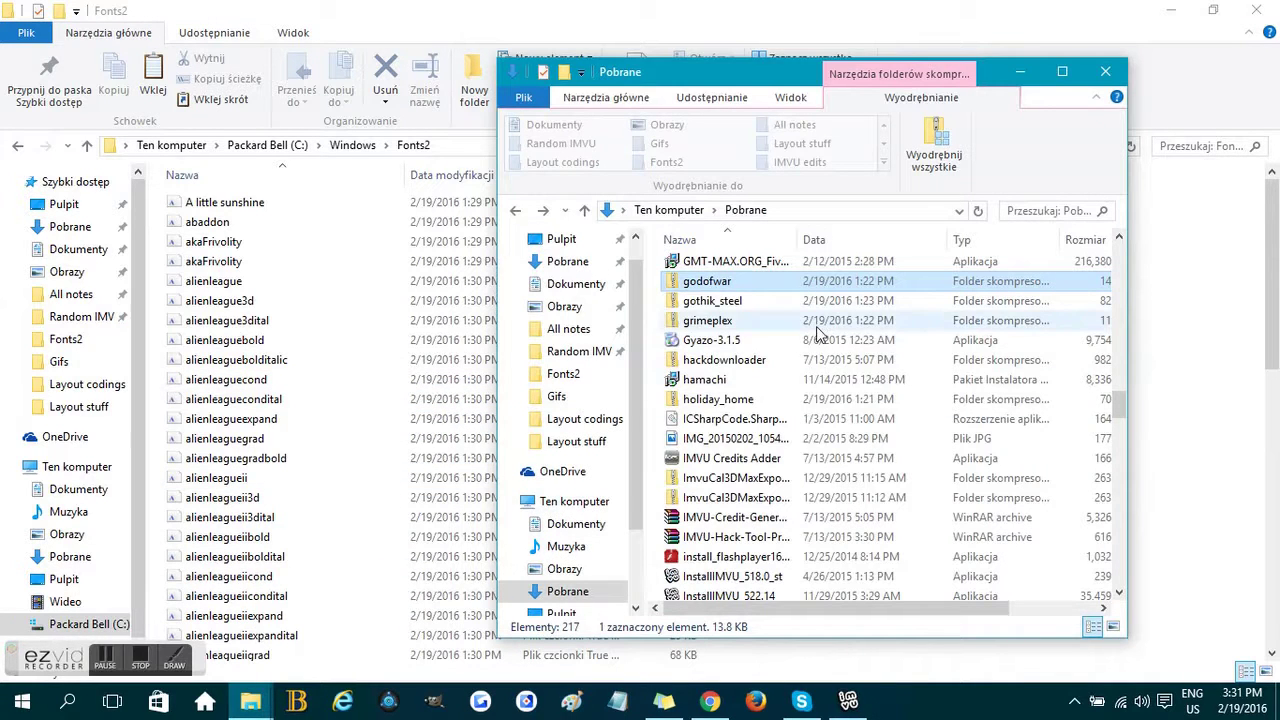
pyautogui.click(771, 309)
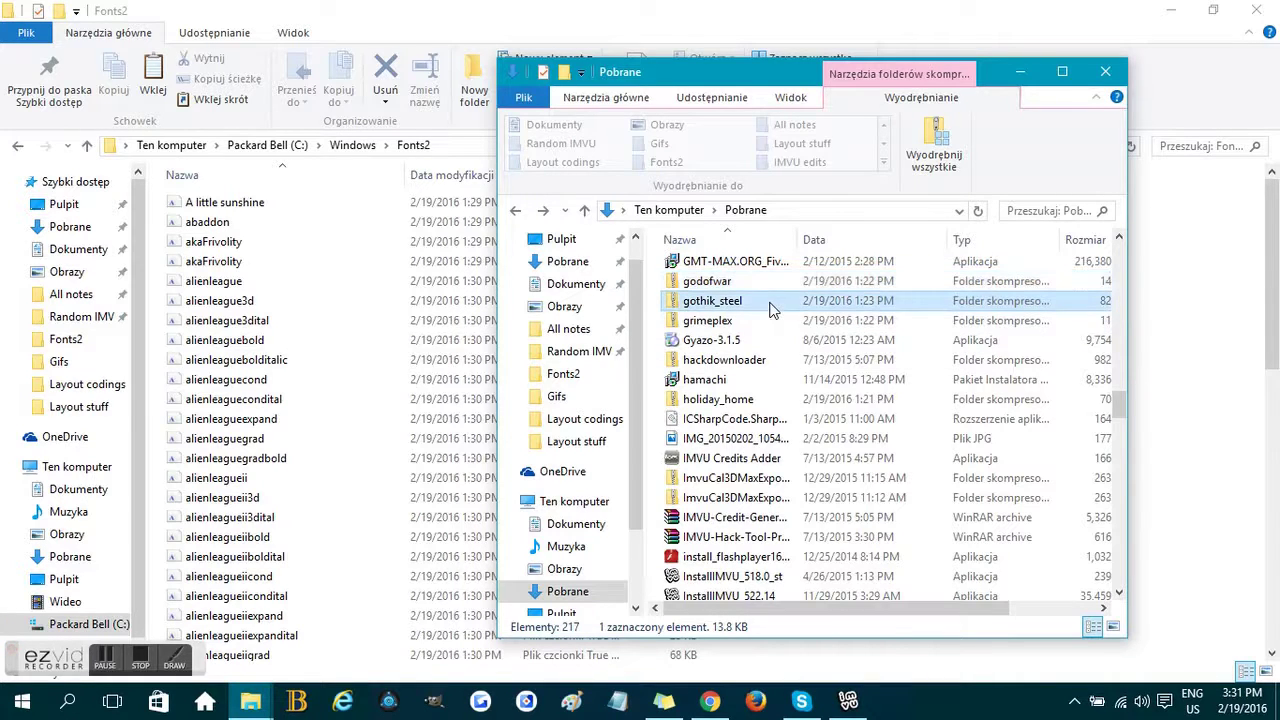
pyautogui.doubleClick(770, 305)
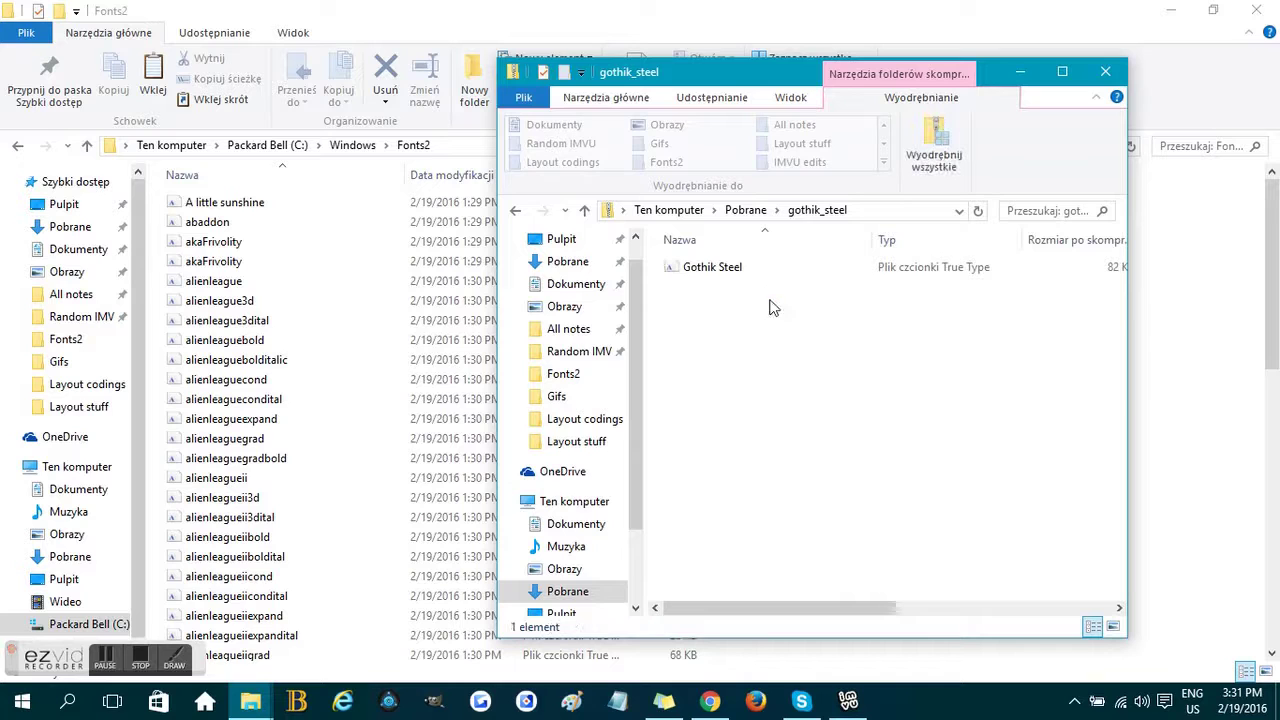
pyautogui.moveTo(750, 272); pyautogui.dragTo(347, 360)
pyautogui.click(620, 240)
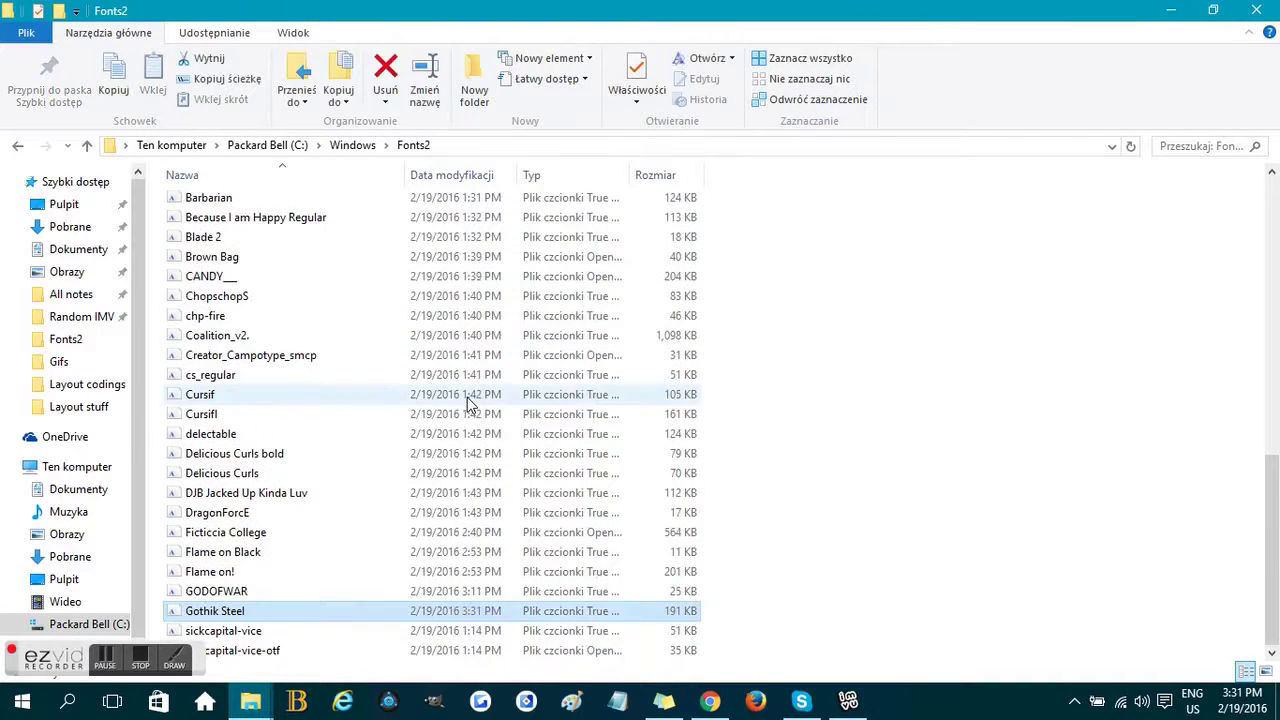
# Copy the Gothik Steel file from Fonts2 and paste it into C:\Windows\Fonts.
pyautogui.rightClick(225, 614)
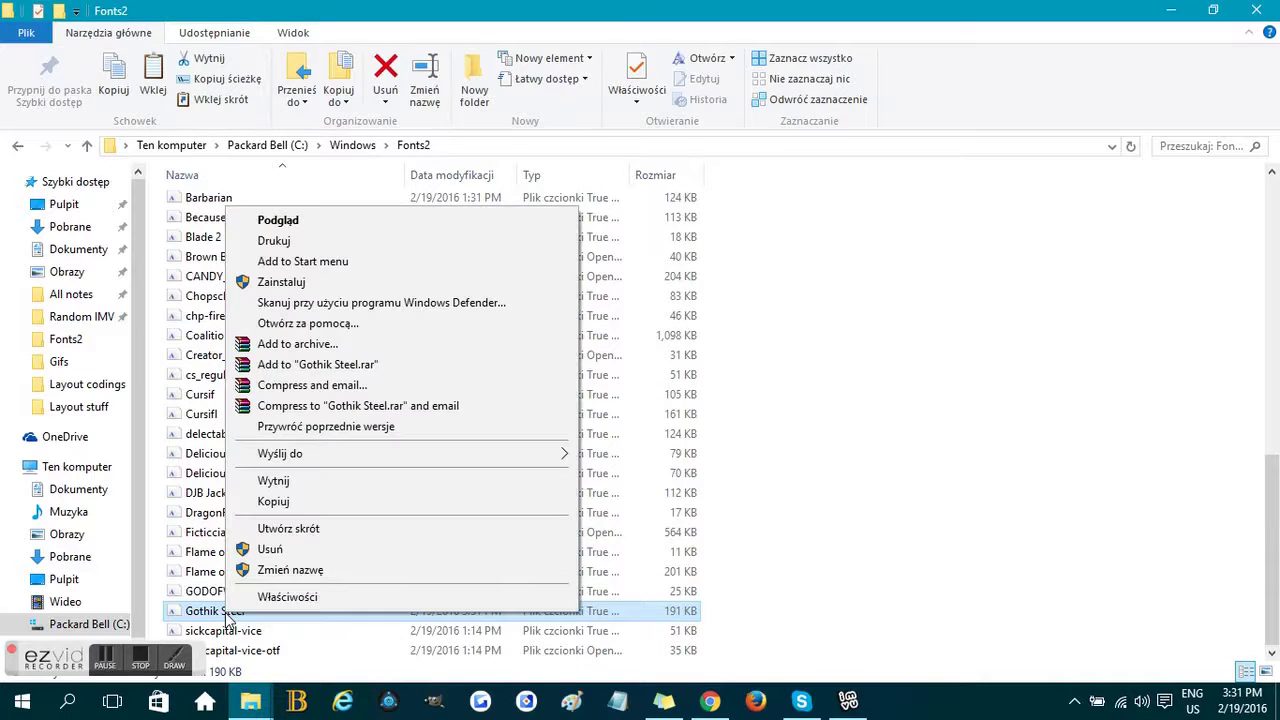
pyautogui.click(300, 505)
pyautogui.click(388, 146)
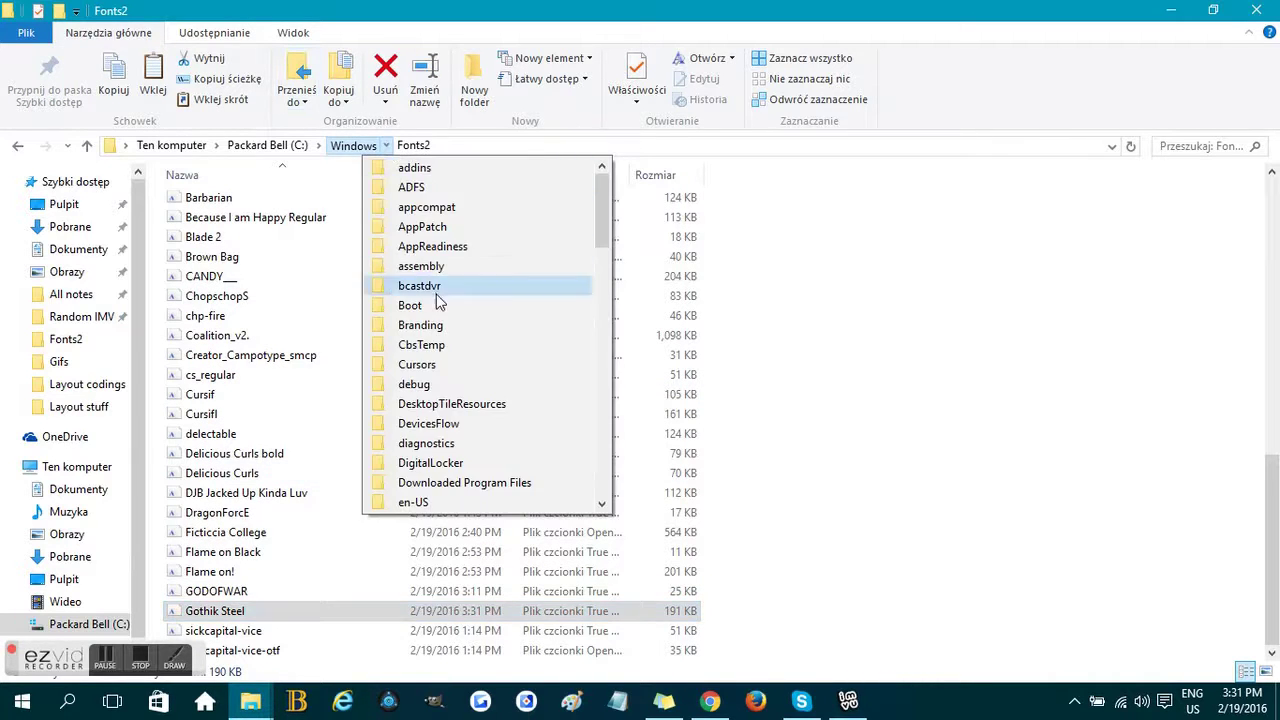
pyautogui.scroll(-3, 434, 290)
pyautogui.click(434, 342)
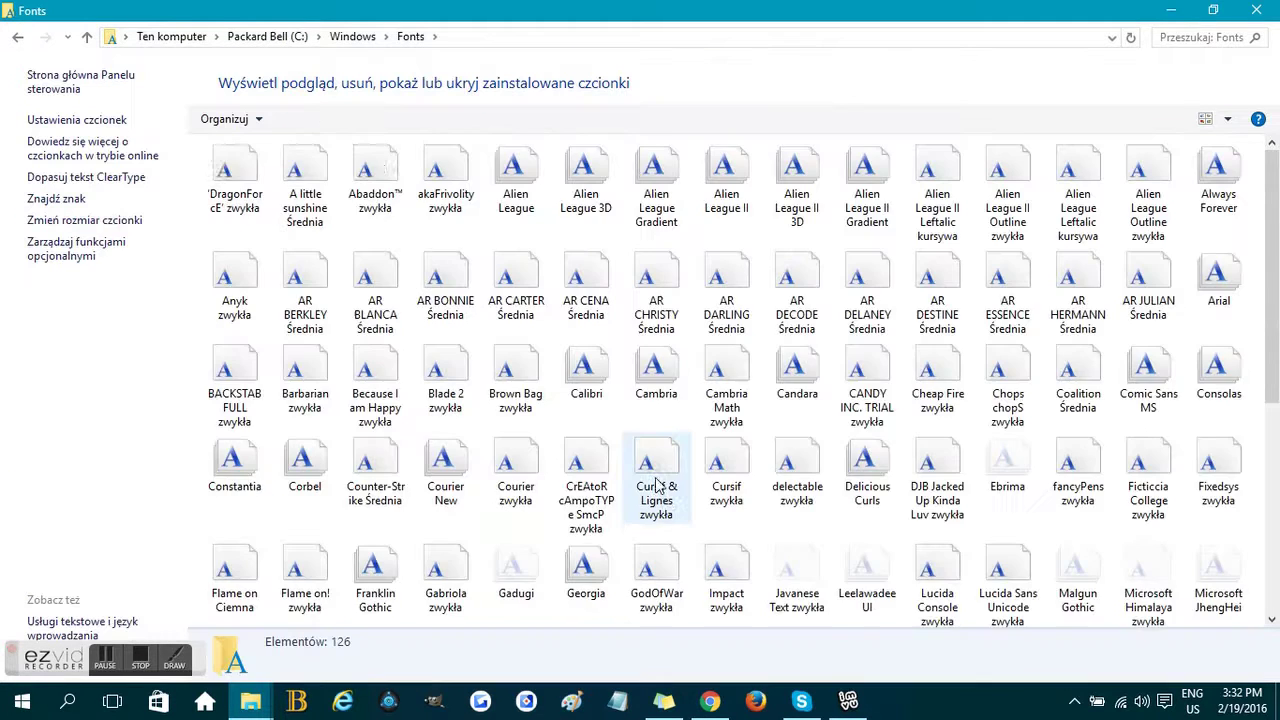
pyautogui.scroll(-5, 651, 523)
pyautogui.rightClick(714, 580)
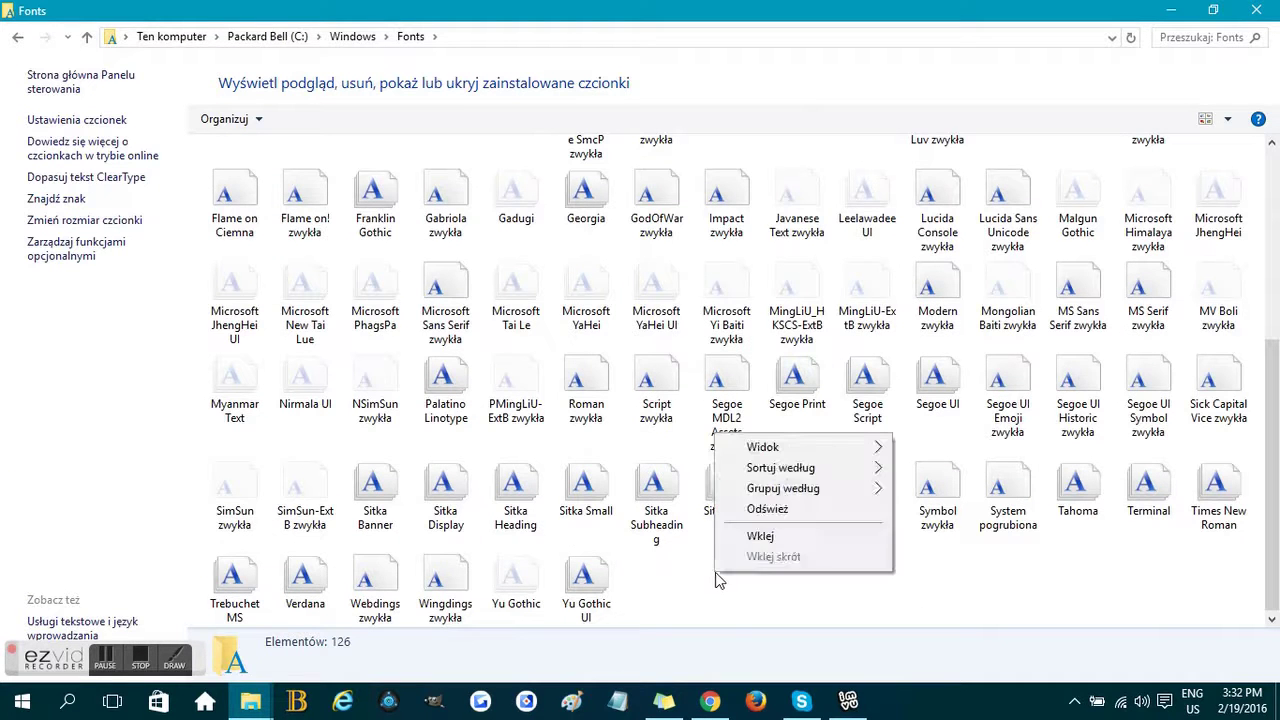
pyautogui.click(767, 538)
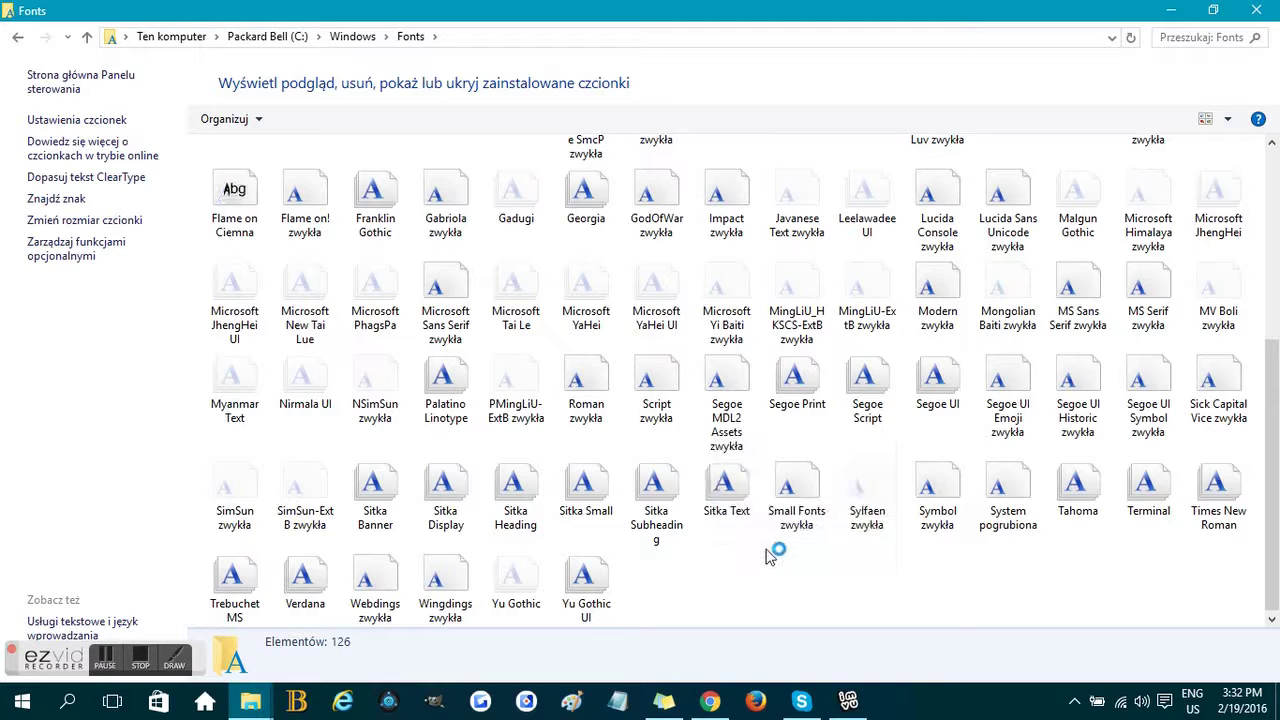